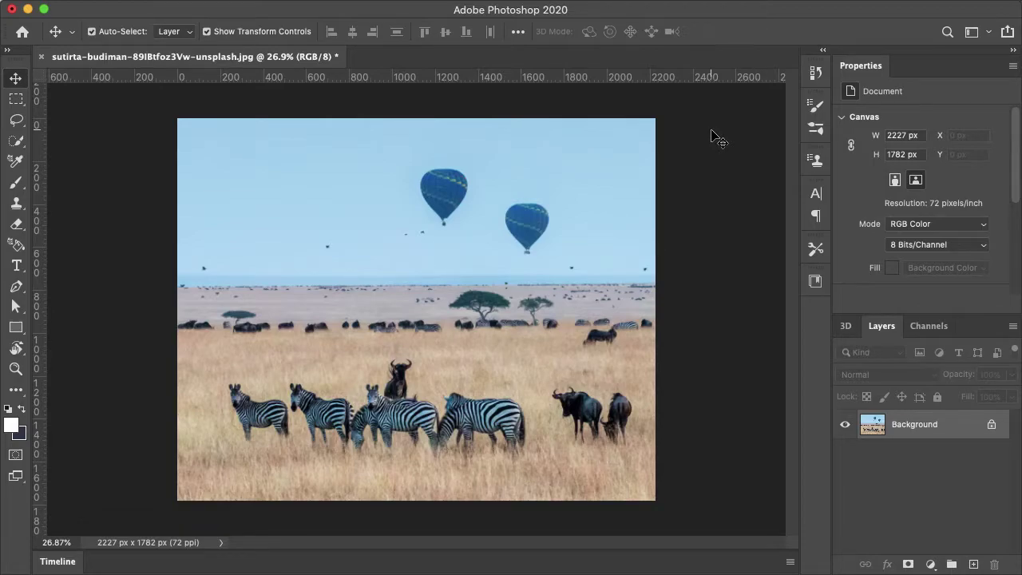
Add a blank Layer 1, convert the Background to Layer 0, and reselect Layer 1.
{"action": "left_click", "coordinate": [973, 564]}
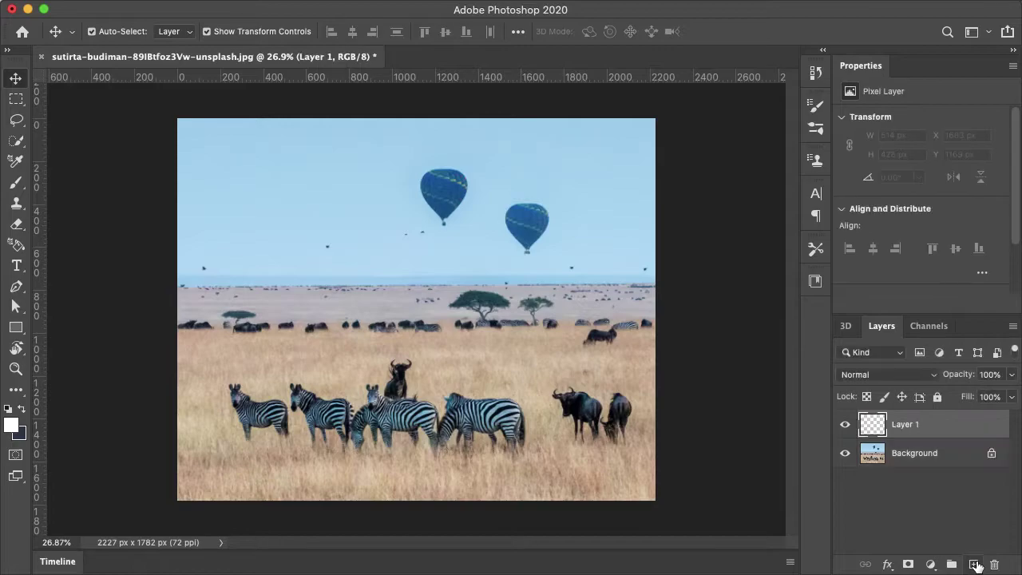
{"action": "left_click", "coordinate": [991, 454]}
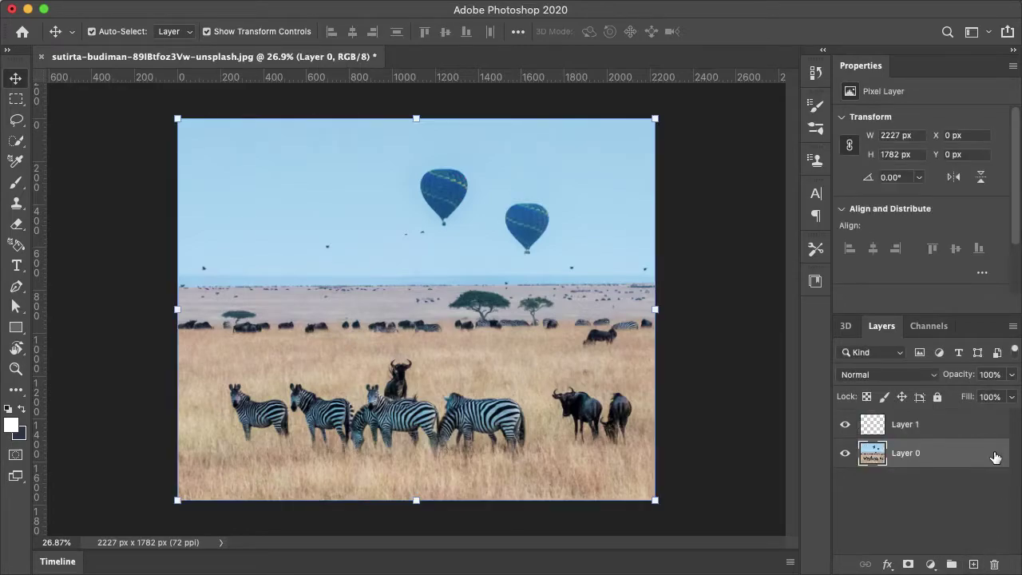
{"action": "left_click", "coordinate": [957, 427]}
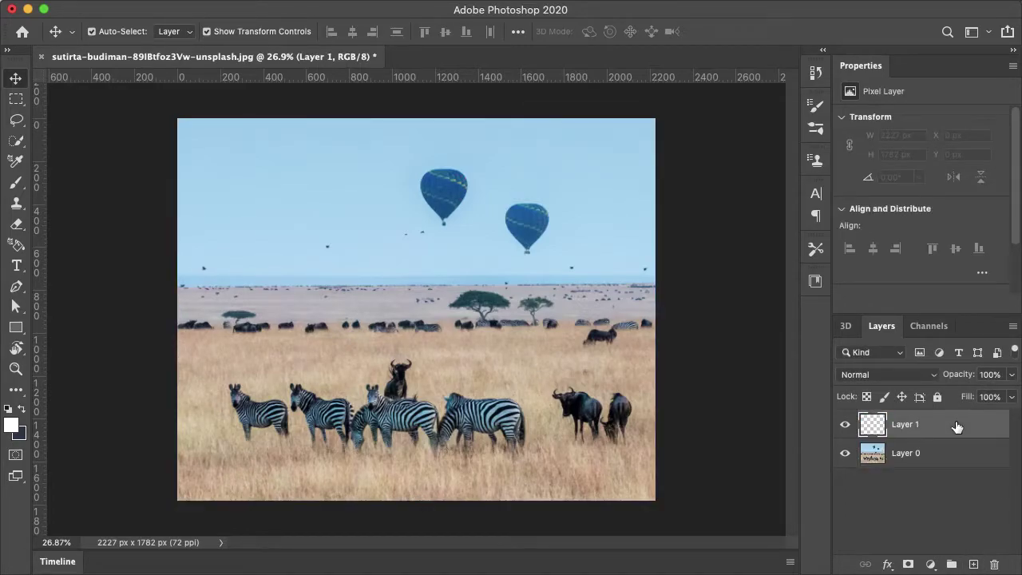
Select the Content-Aware Move Tool from the healing tools flyout.
{"action": "left_click", "coordinate": [14, 391]}
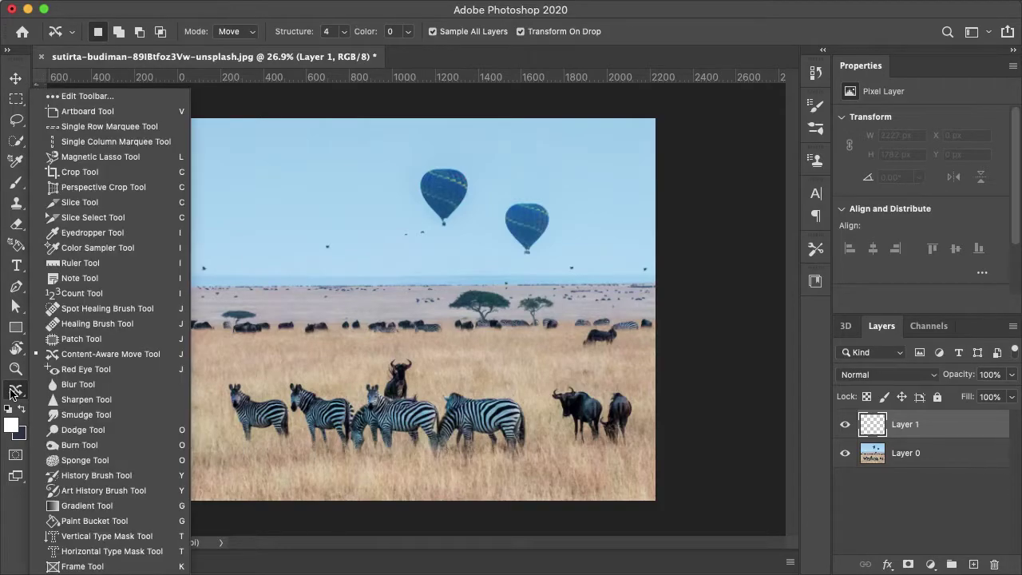
{"action": "left_click", "coordinate": [100, 354]}
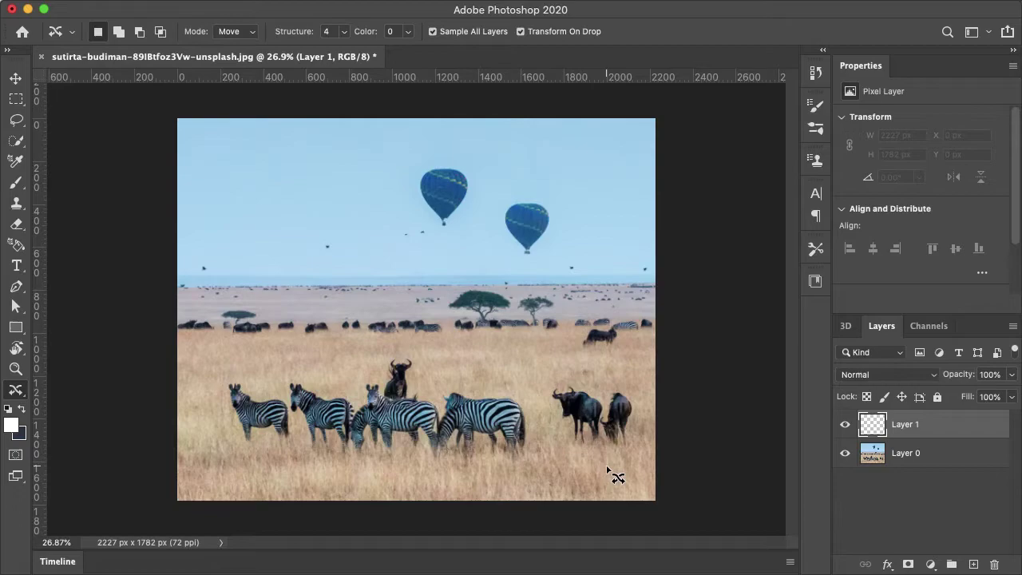
Lasso the right-hand wildebeest pair, move it up-left, shrink it, commit, and deselect.
{"action": "mouse_move", "coordinate": [607, 470]}
{"action": "left_mouse_down"}
{"action": "mouse_move", "coordinate": [643, 443]}
{"action": "mouse_move", "coordinate": [647, 403]}
{"action": "mouse_move", "coordinate": [606, 372]}
{"action": "mouse_move", "coordinate": [556, 373]}
{"action": "mouse_move", "coordinate": [538, 398]}
{"action": "mouse_move", "coordinate": [549, 437]}
{"action": "mouse_move", "coordinate": [577, 465]}
{"action": "mouse_move", "coordinate": [612, 471]}
{"action": "left_mouse_up"}
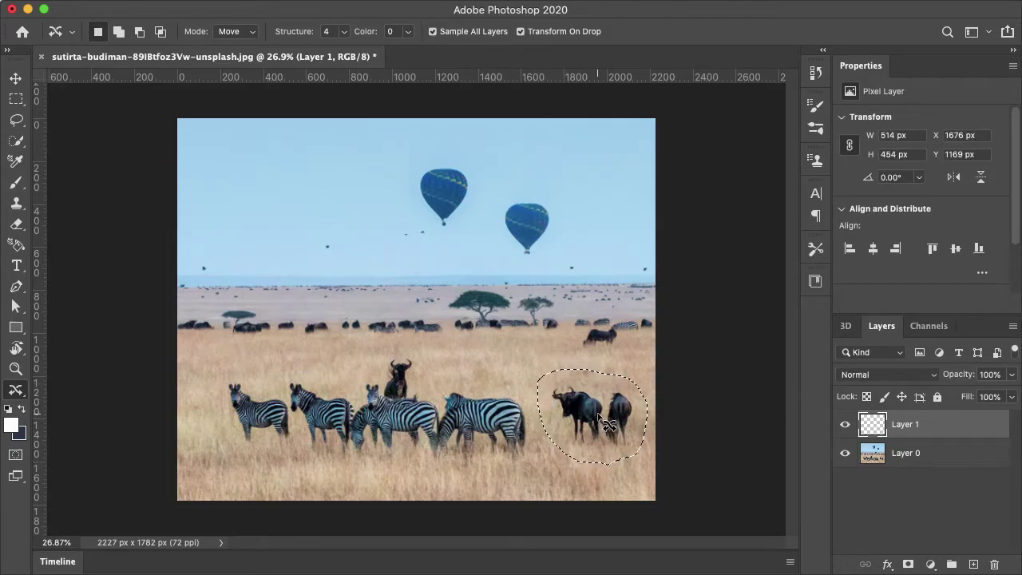
{"action": "left_click_drag", "start_coordinate": [607, 423], "coordinate": [562, 382]}
{"action": "left_click_drag", "start_coordinate": [612, 432], "coordinate": [593, 406]}
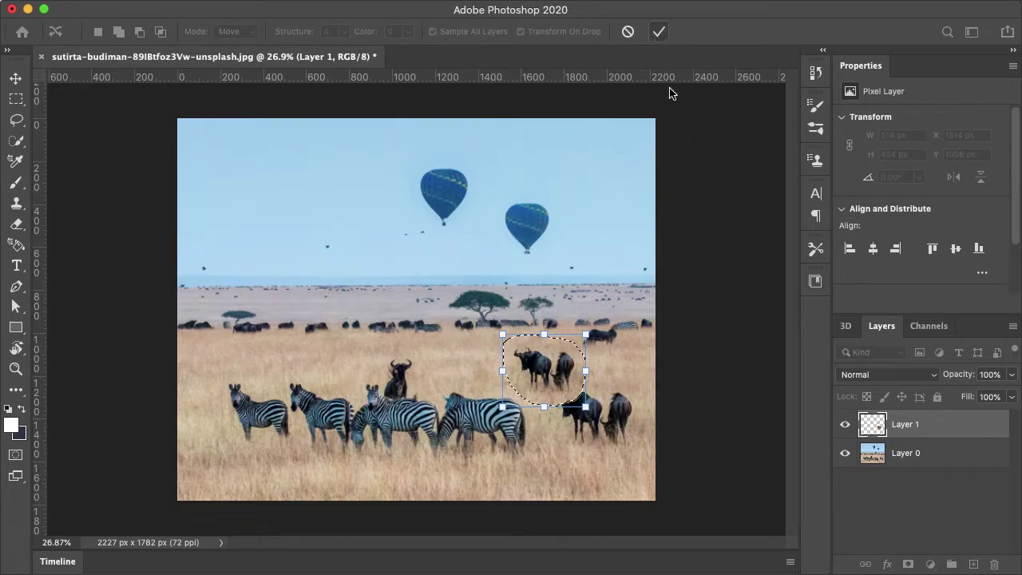
{"action": "key", "text": "Return"}
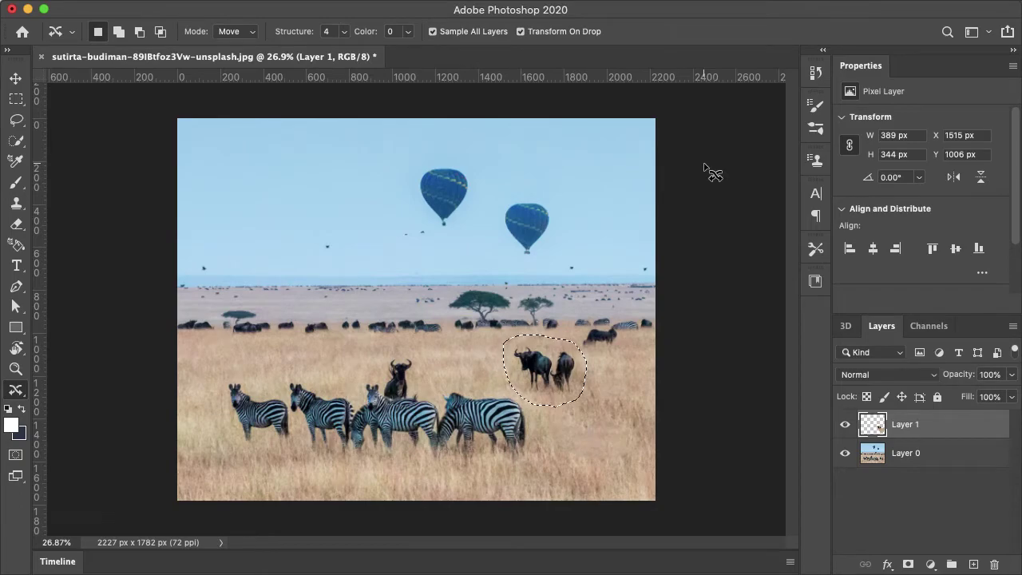
{"action": "left_click", "coordinate": [705, 166]}
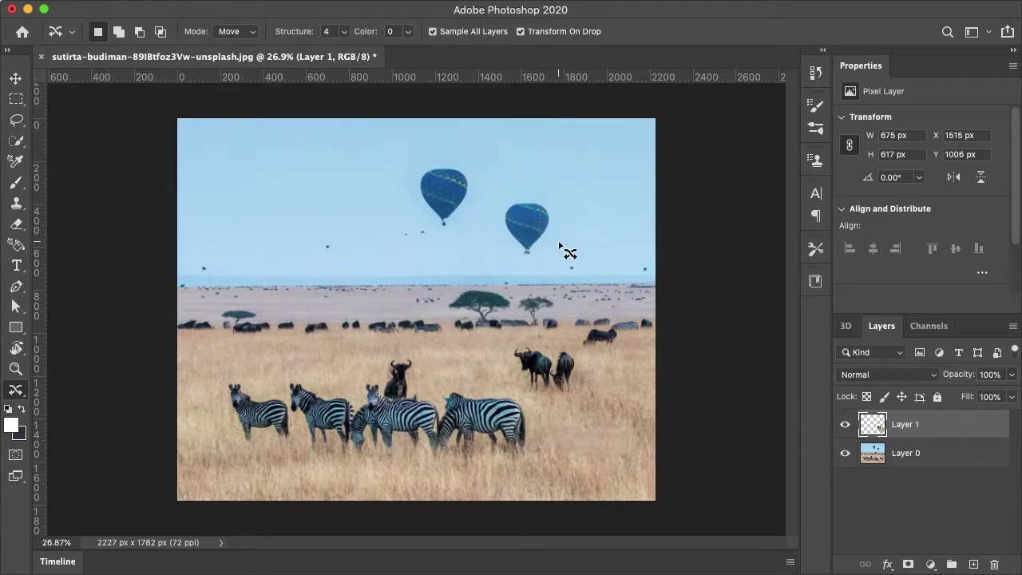
Lasso both hot-air balloons, target Layer 0, and switch to the Rectangular Marquee tool.
{"action": "mouse_move", "coordinate": [559, 242]}
{"action": "left_mouse_down"}
{"action": "mouse_move", "coordinate": [570, 217]}
{"action": "mouse_move", "coordinate": [539, 180]}
{"action": "mouse_move", "coordinate": [461, 149]}
{"action": "mouse_move", "coordinate": [434, 149]}
{"action": "mouse_move", "coordinate": [414, 166]}
{"action": "mouse_move", "coordinate": [396, 248]}
{"action": "mouse_move", "coordinate": [514, 267]}
{"action": "mouse_move", "coordinate": [569, 248]}
{"action": "left_mouse_up"}
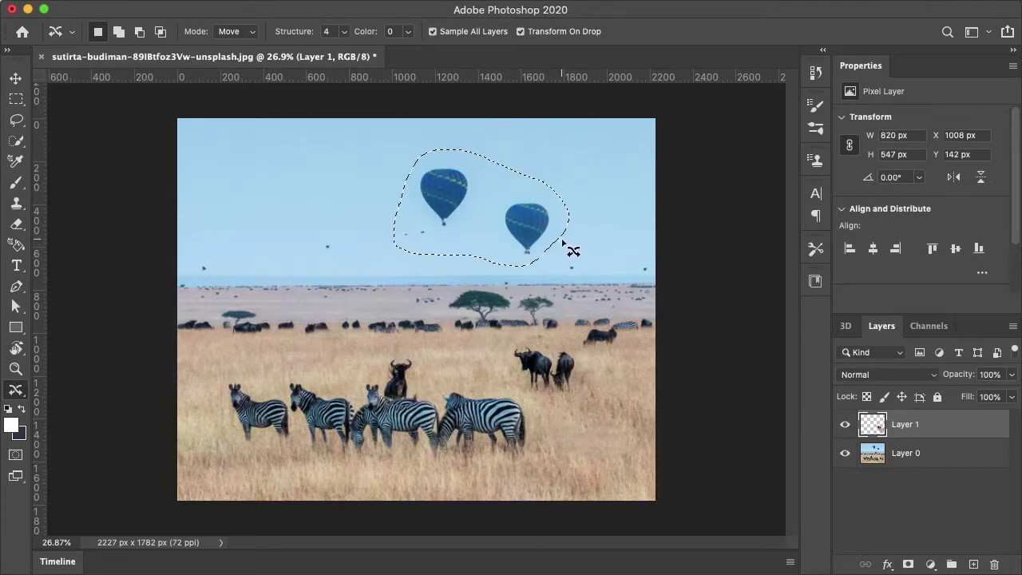
{"action": "left_click", "coordinate": [906, 454]}
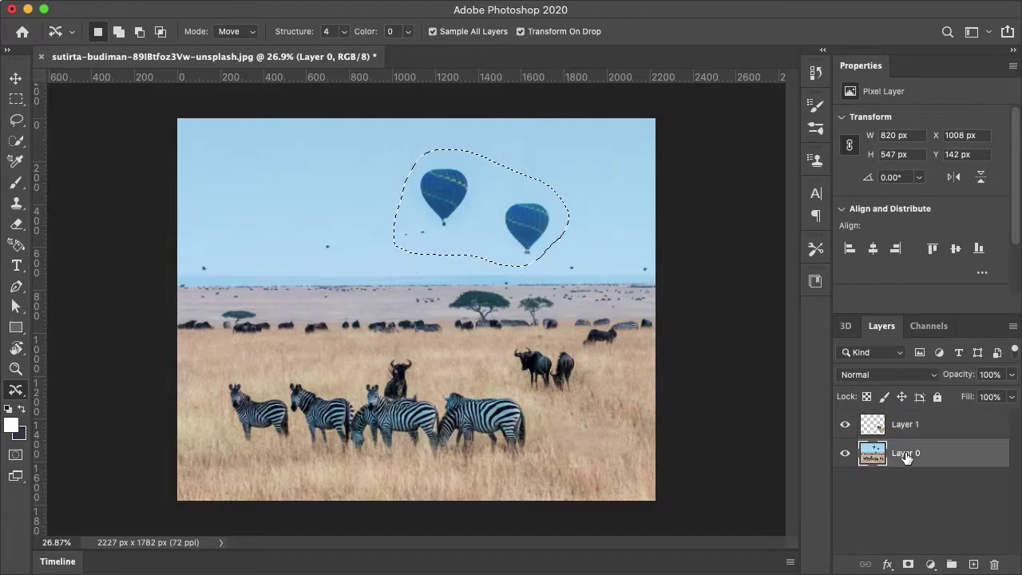
{"action": "left_click", "coordinate": [15, 99]}
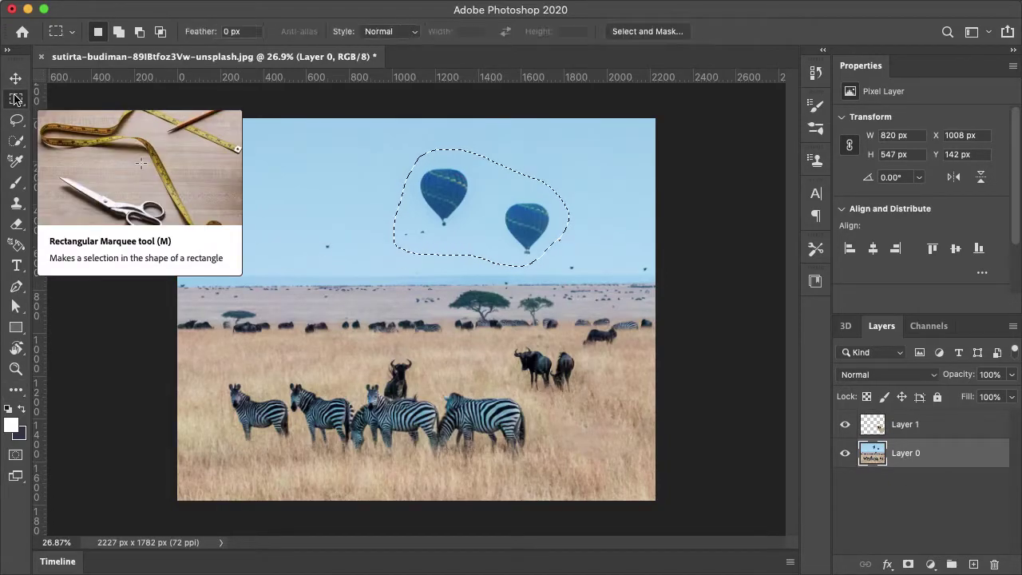
Fill the balloon selection with Content-Aware contents to restore the sky, then deselect.
{"action": "right_click", "coordinate": [461, 196]}
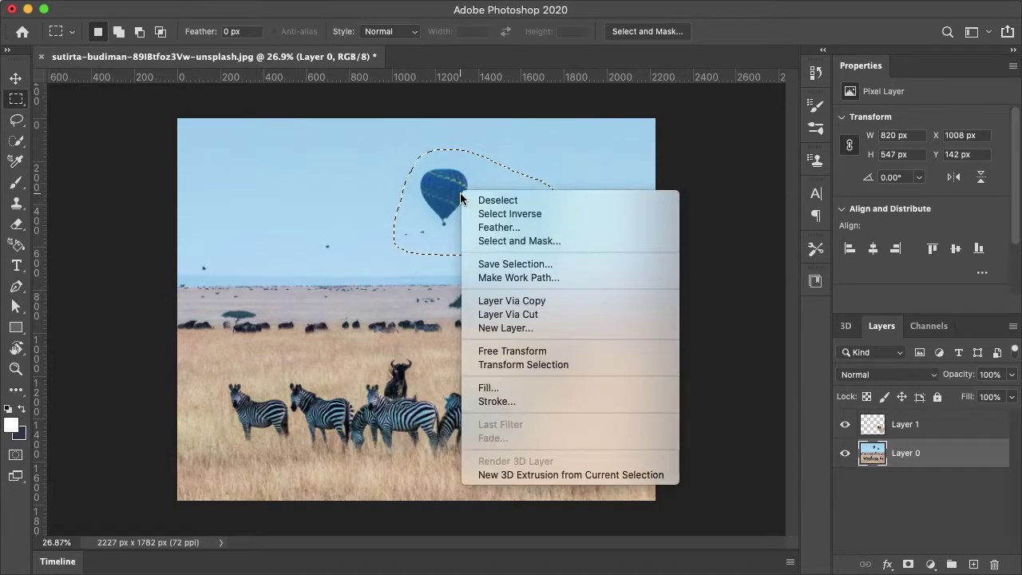
{"action": "left_click", "coordinate": [488, 387]}
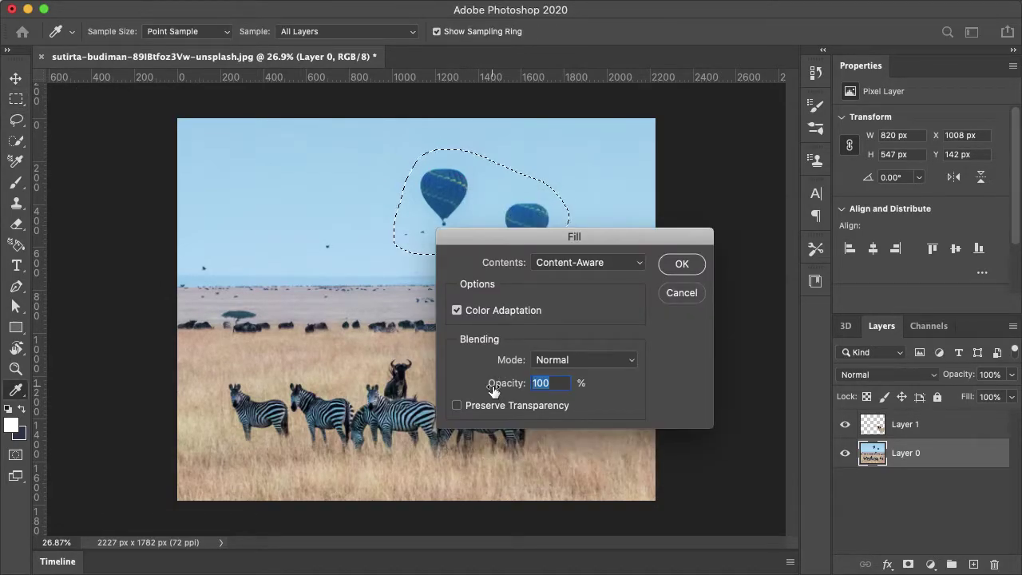
{"action": "left_click", "coordinate": [594, 262]}
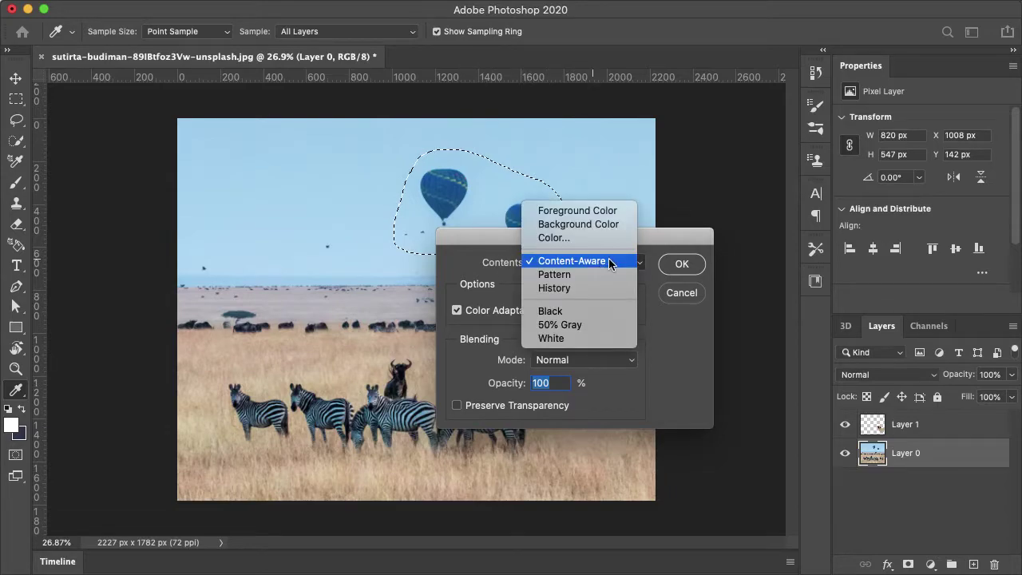
{"action": "left_click", "coordinate": [611, 261]}
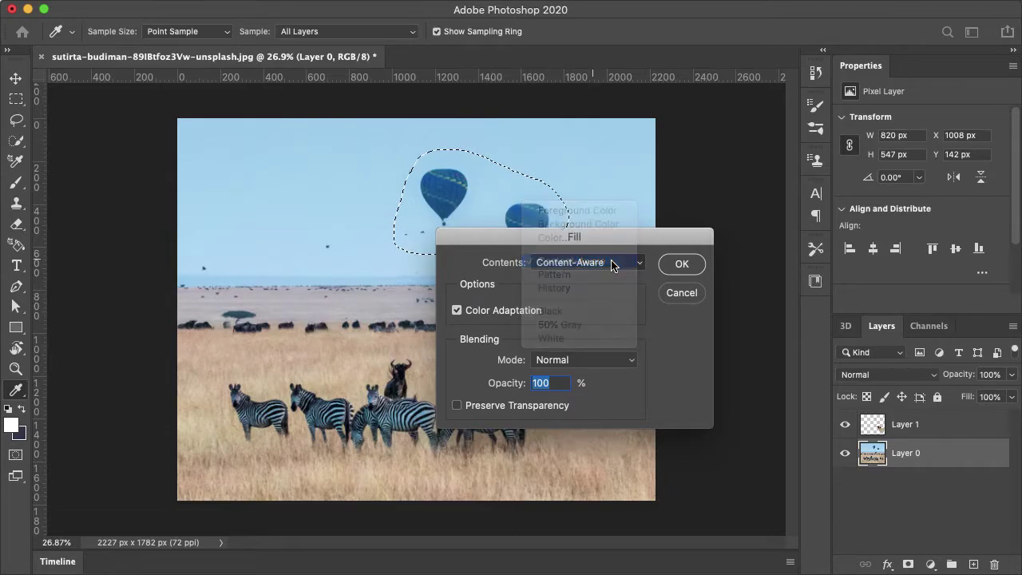
{"action": "left_click", "coordinate": [685, 264]}
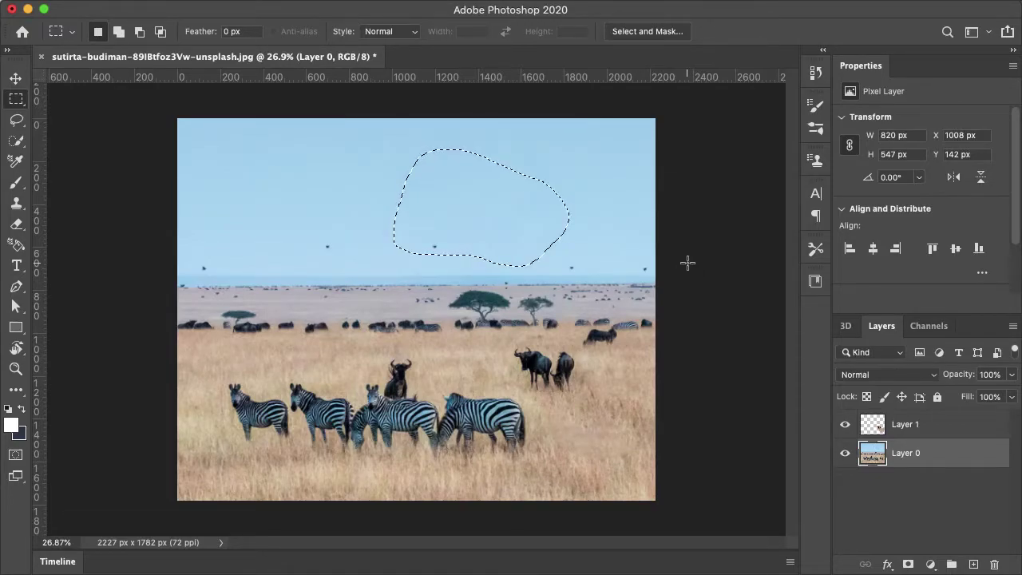
{"action": "left_click", "coordinate": [714, 263]}
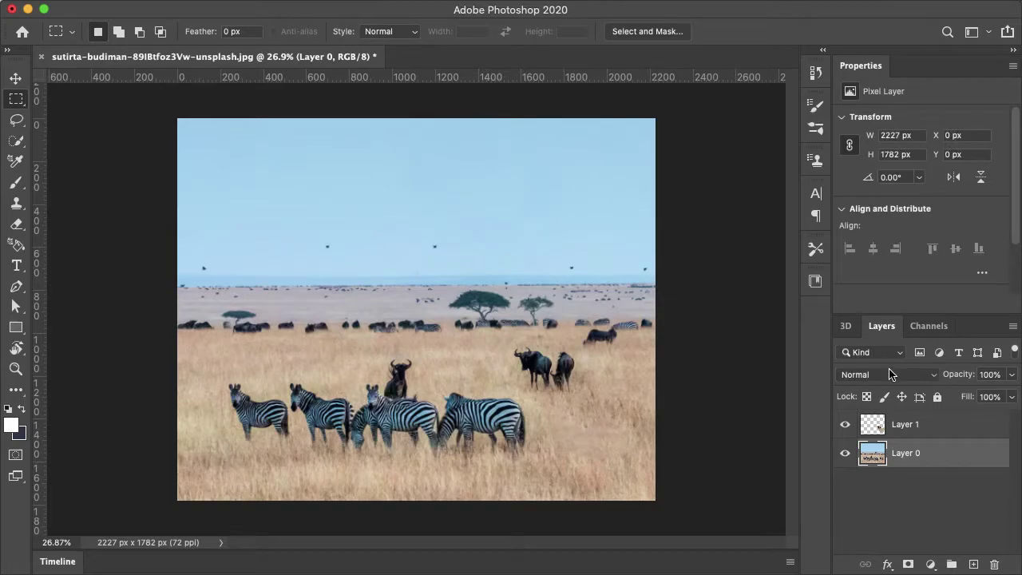
Activate Layer 1 and the Content-Aware Move tool in Extend mode, zoomed in on the zebras.
{"action": "left_click", "coordinate": [920, 426]}
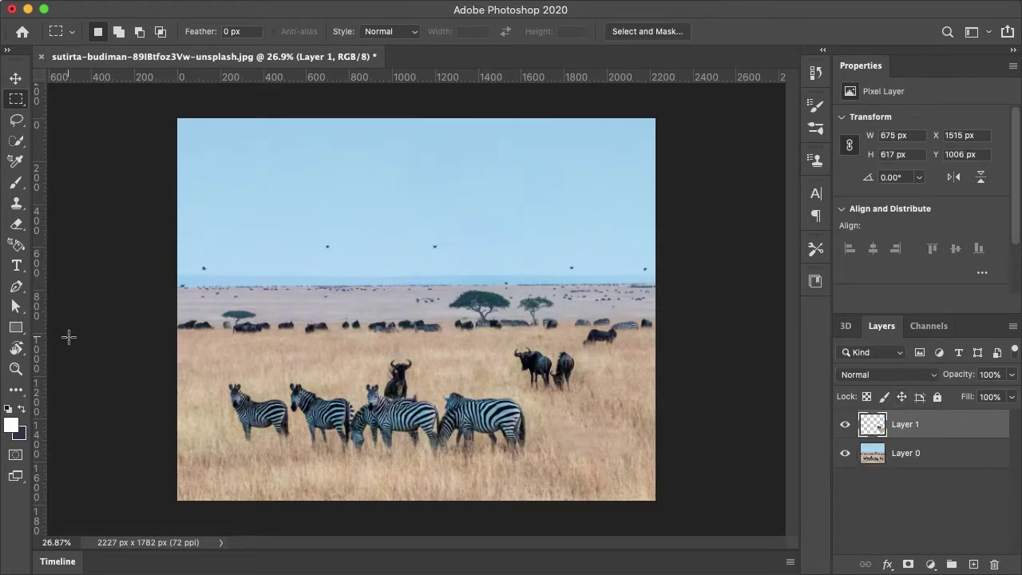
{"action": "left_click", "coordinate": [18, 391]}
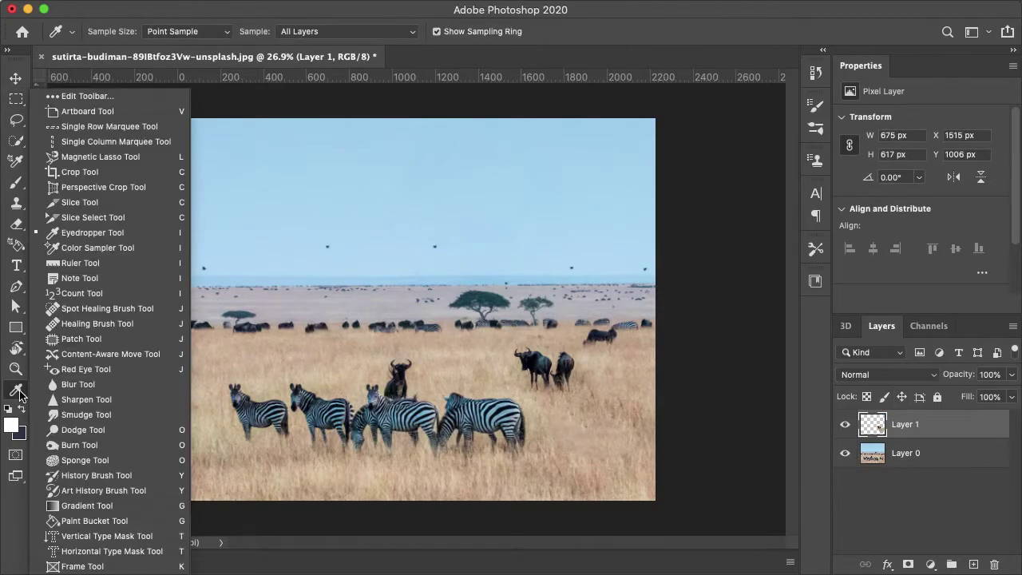
{"action": "left_click", "coordinate": [86, 356]}
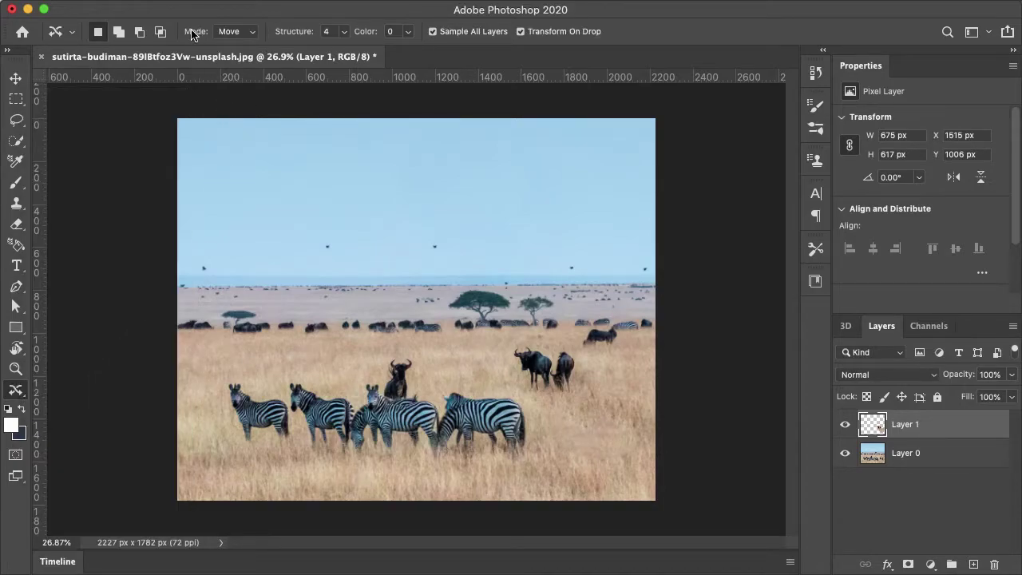
{"action": "left_click", "coordinate": [230, 34]}
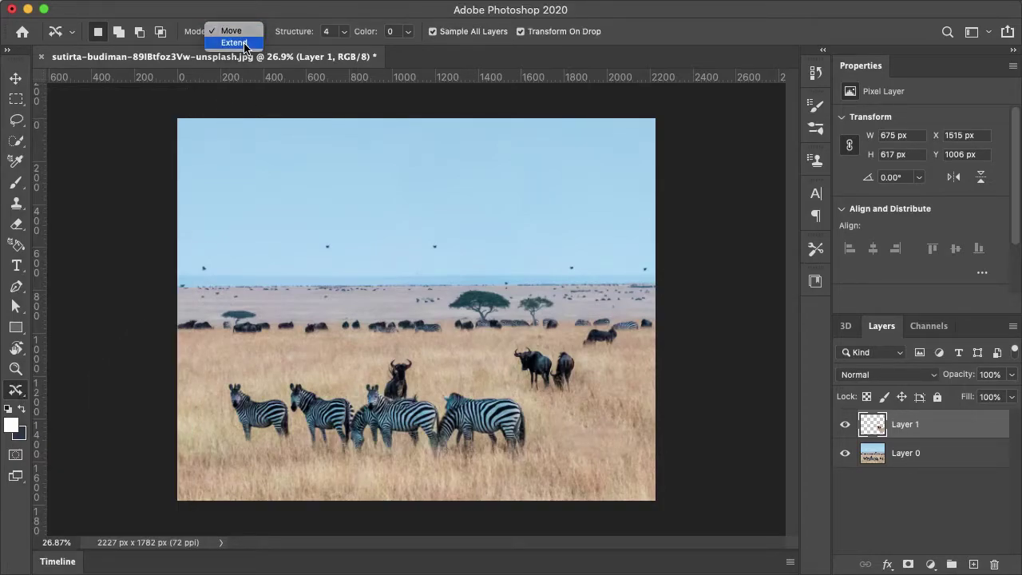
{"action": "left_click", "coordinate": [244, 44]}
{"action": "scroll", "coordinate": [247, 432], "scroll_direction": "up", "scroll_amount": 2}
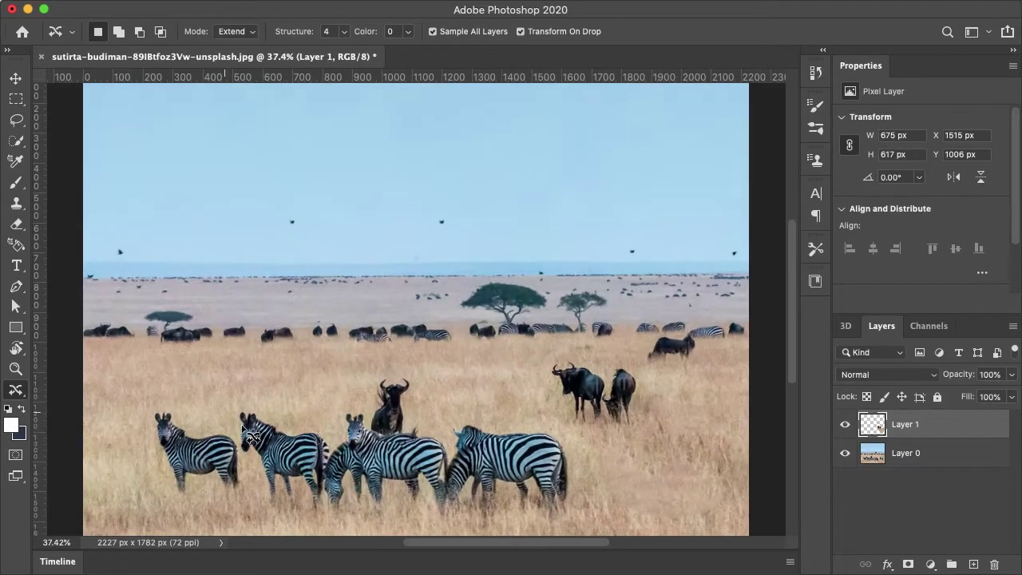
{"action": "scroll", "coordinate": [248, 432], "scroll_direction": "up", "scroll_amount": 4}
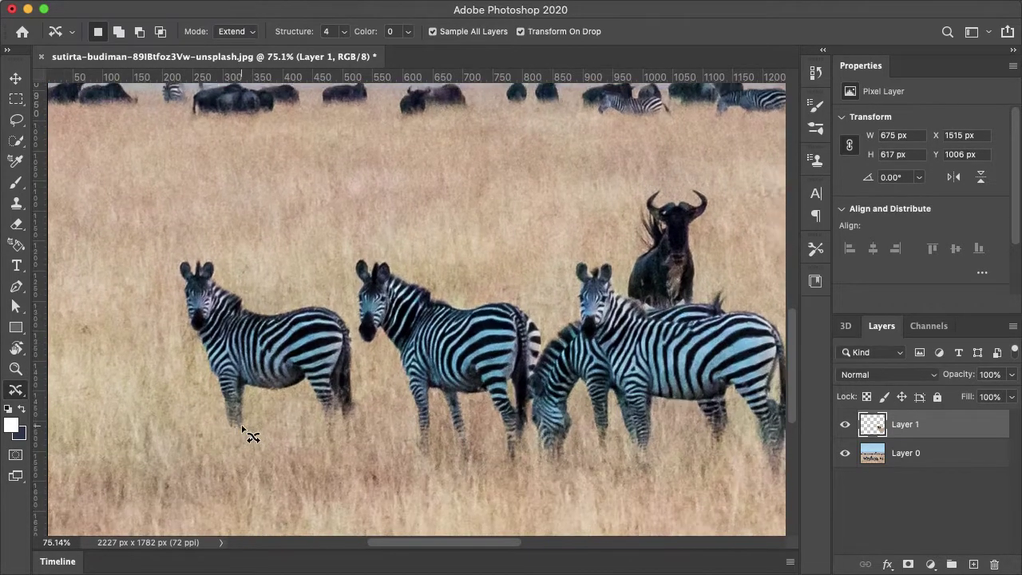
{"action": "scroll", "coordinate": [247, 432], "scroll_direction": "up", "scroll_amount": 1}
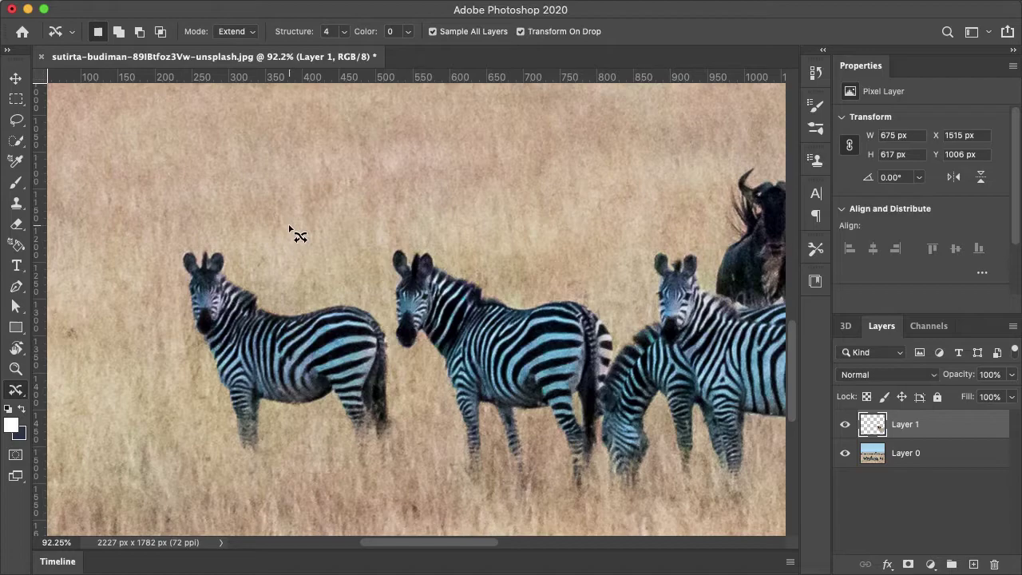
Outline the leftmost zebra with surrounding grass and extend it about 19 px left.
{"action": "mouse_move", "coordinate": [289, 201]}
{"action": "left_mouse_down"}
{"action": "mouse_move", "coordinate": [272, 281]}
{"action": "mouse_move", "coordinate": [293, 404]}
{"action": "mouse_move", "coordinate": [284, 477]}
{"action": "mouse_move", "coordinate": [213, 482]}
{"action": "mouse_move", "coordinate": [173, 464]}
{"action": "mouse_move", "coordinate": [160, 375]}
{"action": "mouse_move", "coordinate": [129, 290]}
{"action": "mouse_move", "coordinate": [183, 169]}
{"action": "mouse_move", "coordinate": [274, 181]}
{"action": "mouse_move", "coordinate": [290, 209]}
{"action": "left_mouse_up"}
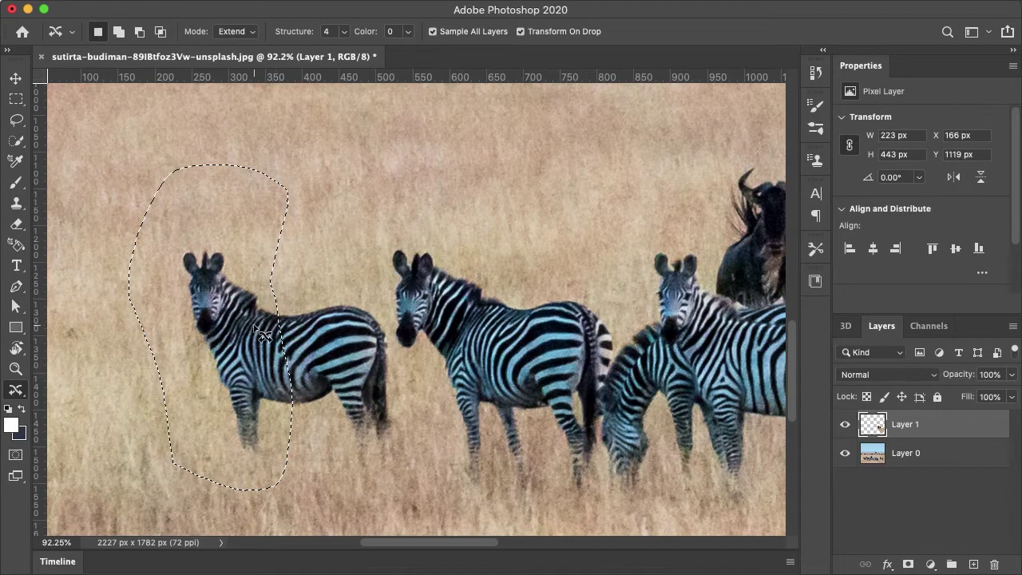
{"action": "left_click_drag", "start_coordinate": [254, 325], "coordinate": [238, 327]}
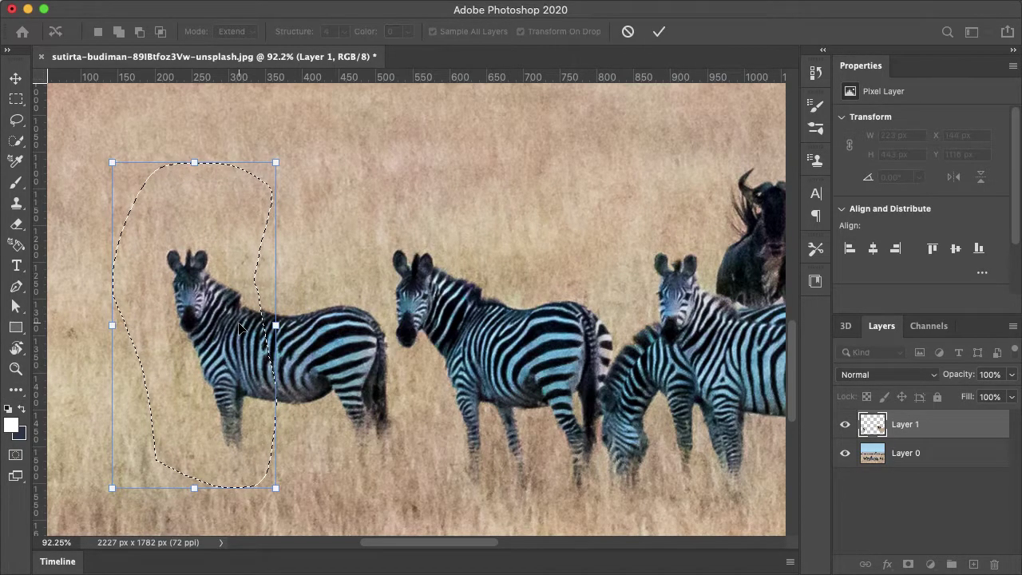
{"action": "key", "text": "Return"}
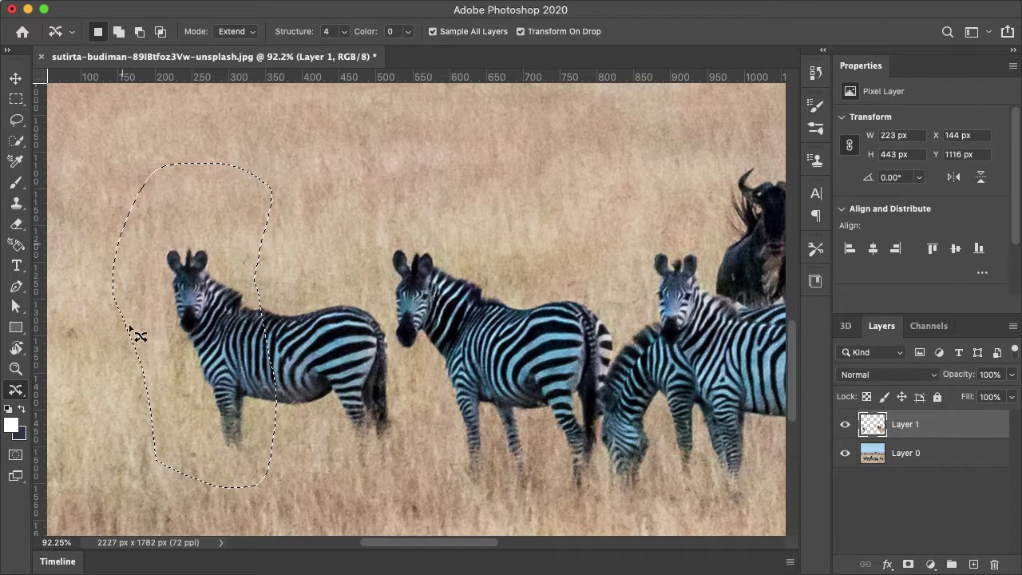
Preview Structure at 1 and 7, then settle on Structure 4.
{"action": "left_click", "coordinate": [348, 36]}
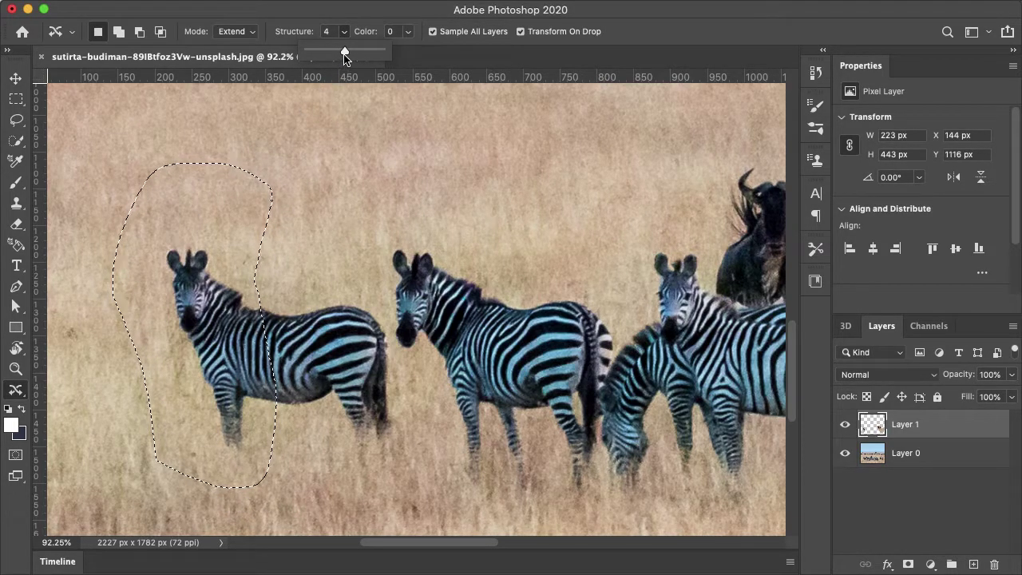
{"action": "left_click_drag", "start_coordinate": [344, 52], "coordinate": [290, 56]}
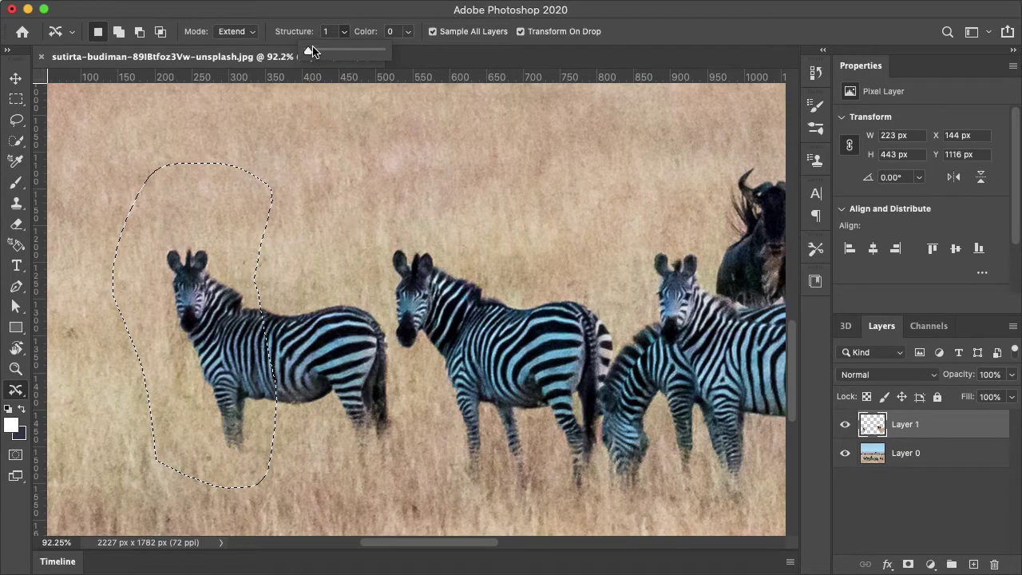
{"action": "left_click_drag", "start_coordinate": [308, 50], "coordinate": [404, 48]}
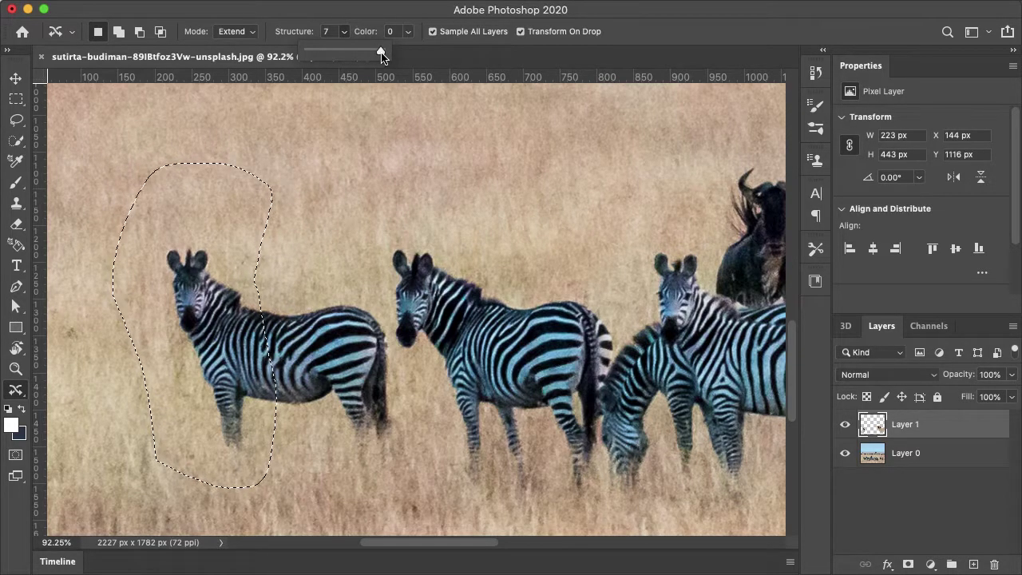
{"action": "left_click_drag", "start_coordinate": [382, 55], "coordinate": [349, 57]}
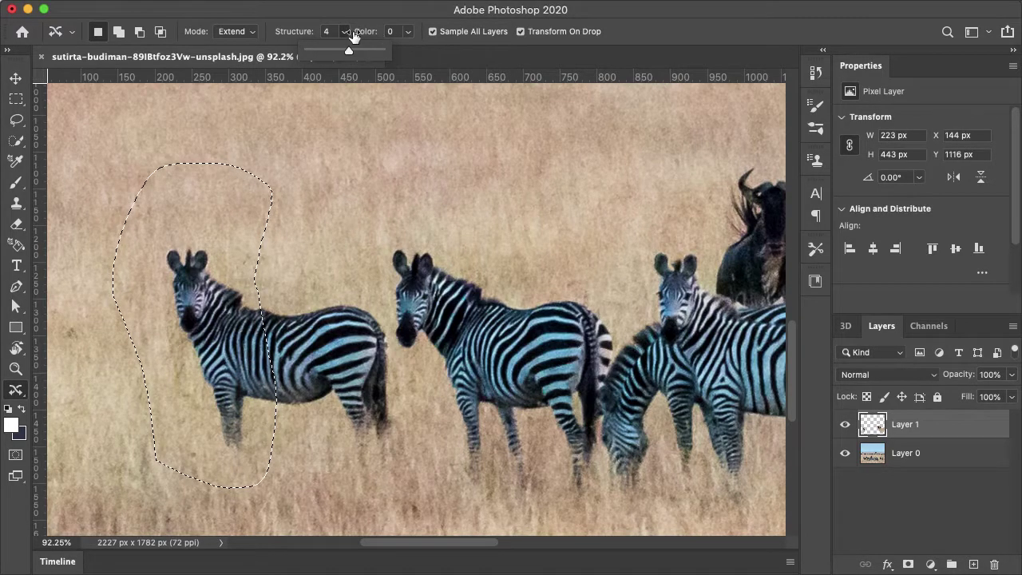
{"action": "left_click", "coordinate": [346, 32]}
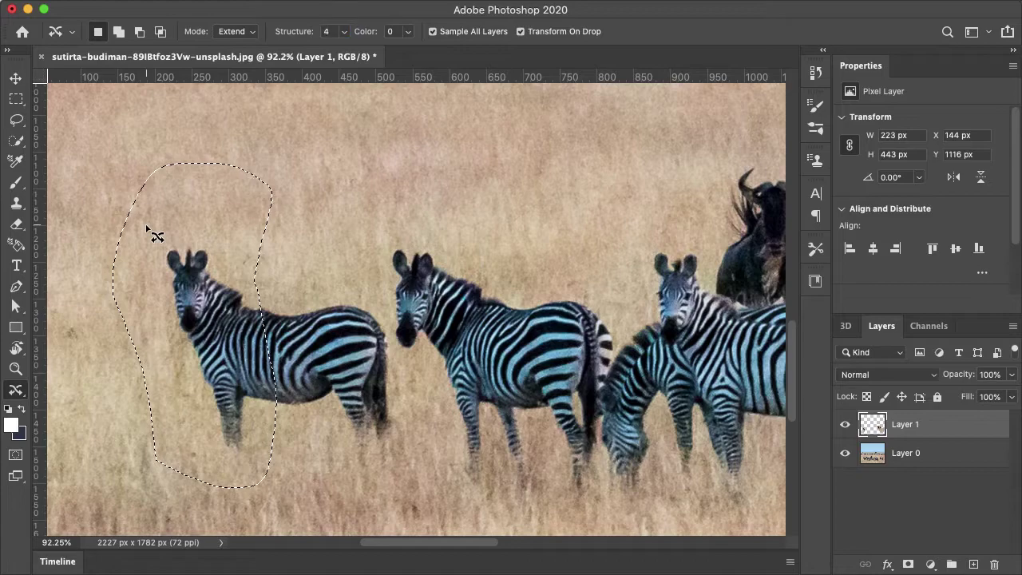
Preview Color at 4, return it to 0, deselect the zebra, and fit the photo in view.
{"action": "left_click", "coordinate": [408, 32]}
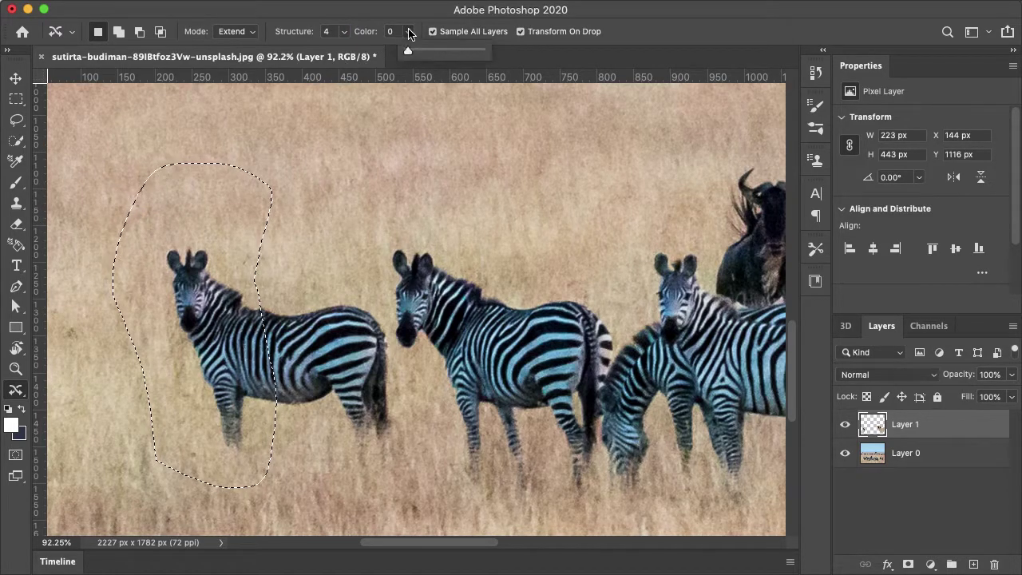
{"action": "left_click_drag", "start_coordinate": [408, 52], "coordinate": [436, 53]}
{"action": "left_click_drag", "start_coordinate": [436, 53], "coordinate": [394, 58]}
{"action": "left_click", "coordinate": [407, 35]}
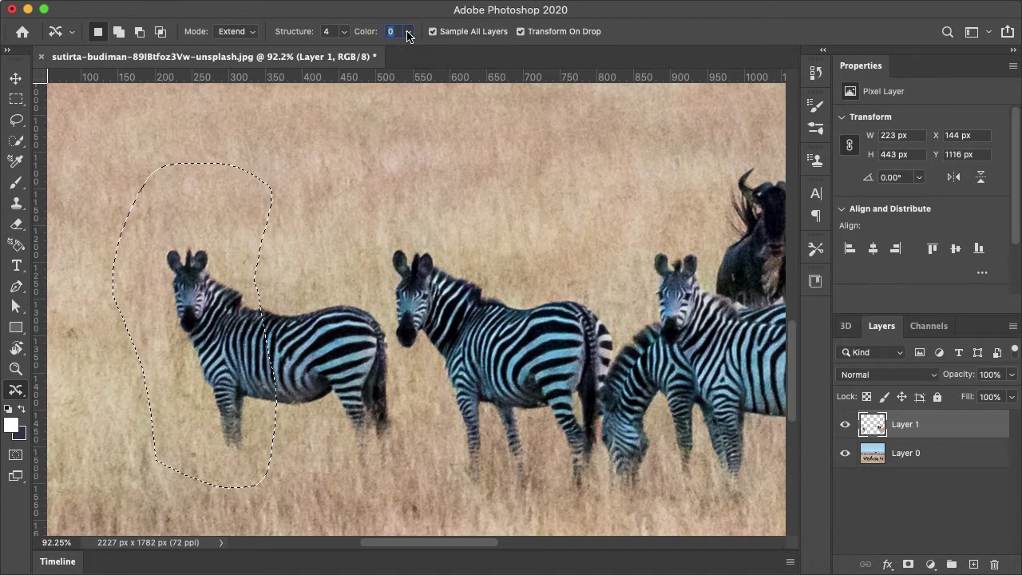
{"action": "left_click", "coordinate": [403, 235]}
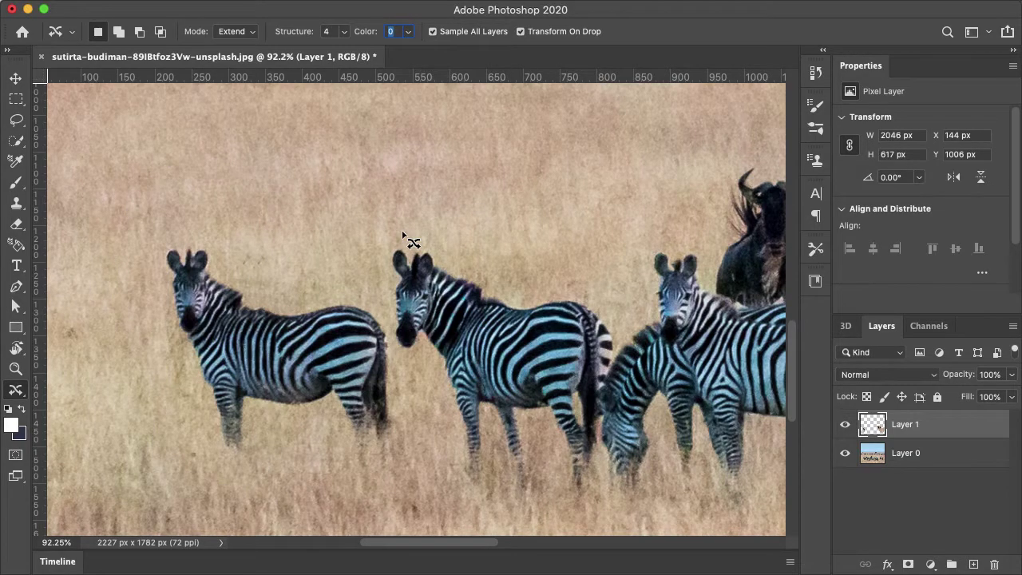
{"action": "key", "text": "super+0"}
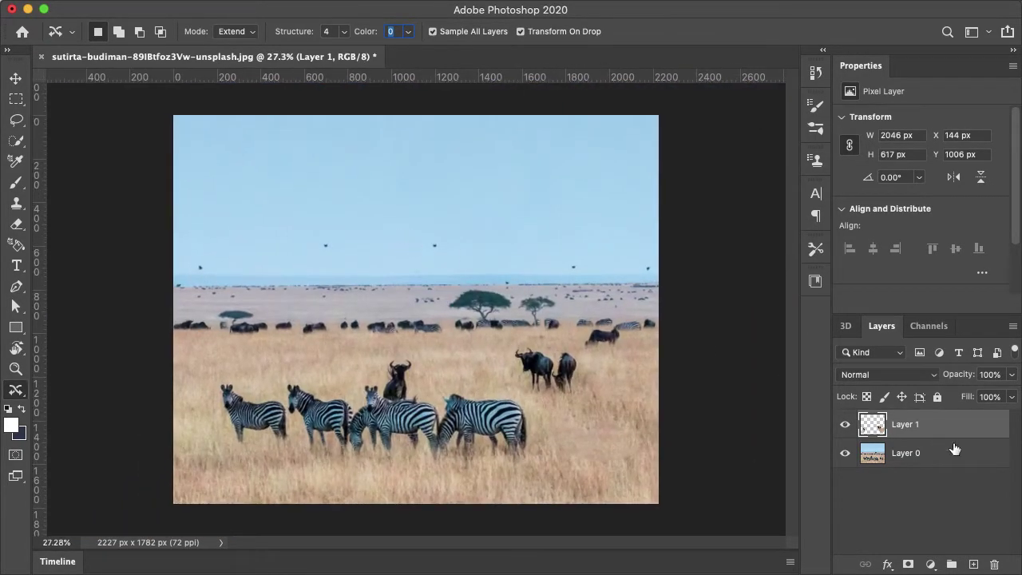
Toggle Layer 1's visibility to compare before and after, leaving Layer 1 selected and visible.
{"action": "left_click", "coordinate": [846, 426]}
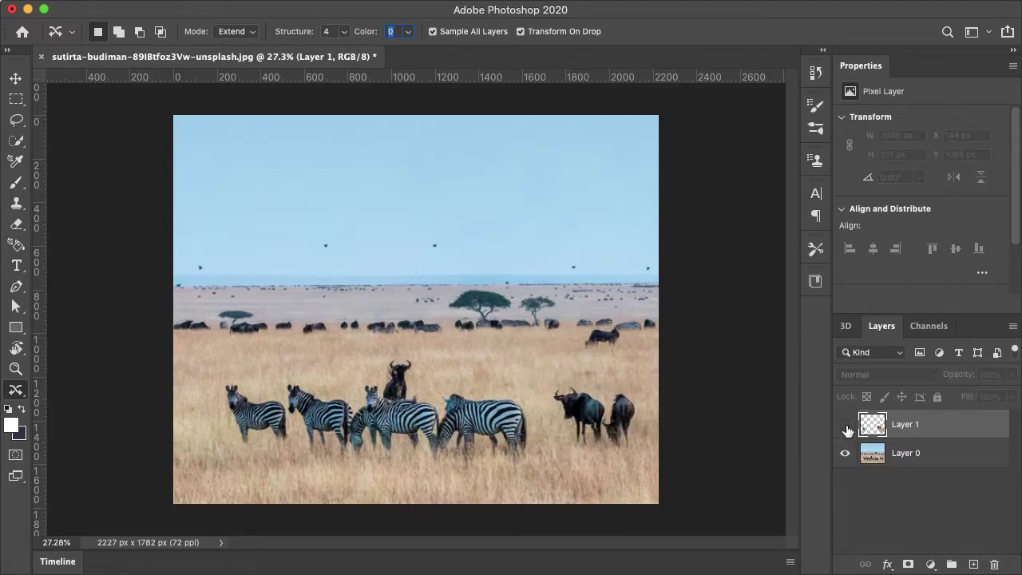
{"action": "left_click", "coordinate": [846, 428]}
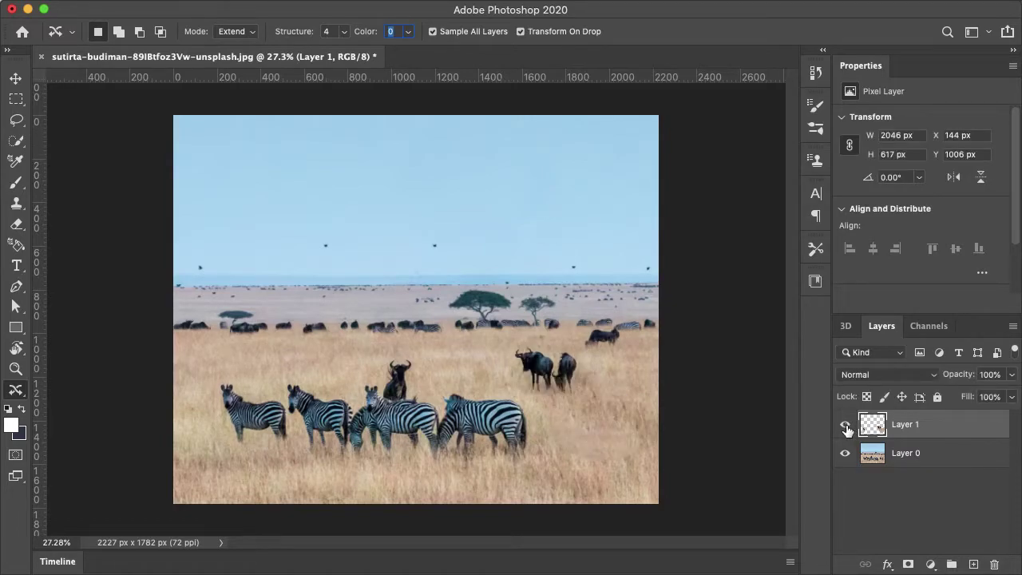
{"action": "left_click", "coordinate": [873, 455]}
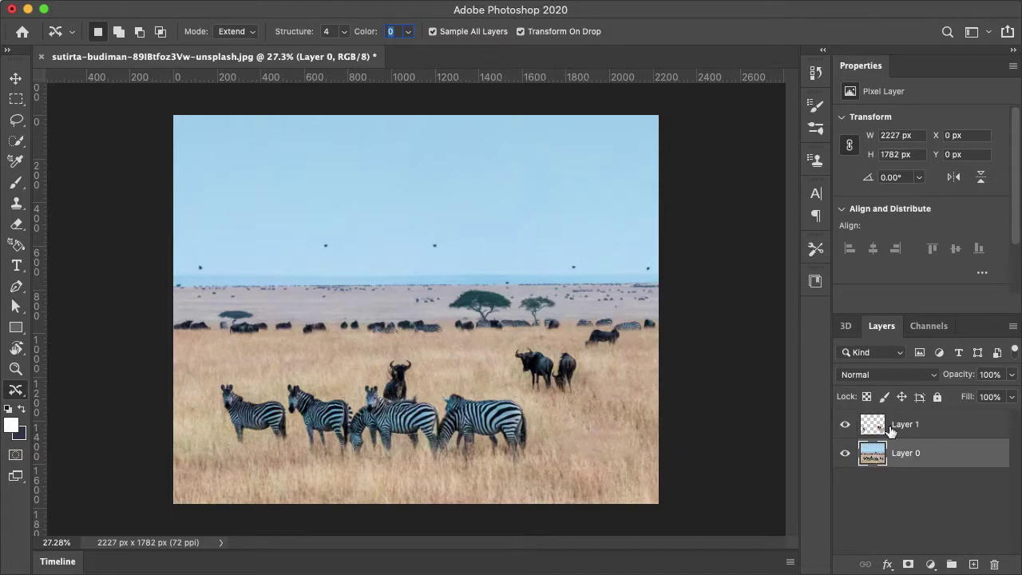
{"action": "left_click", "coordinate": [884, 428]}
{"action": "left_click", "coordinate": [840, 428]}
{"action": "left_click", "coordinate": [839, 428]}
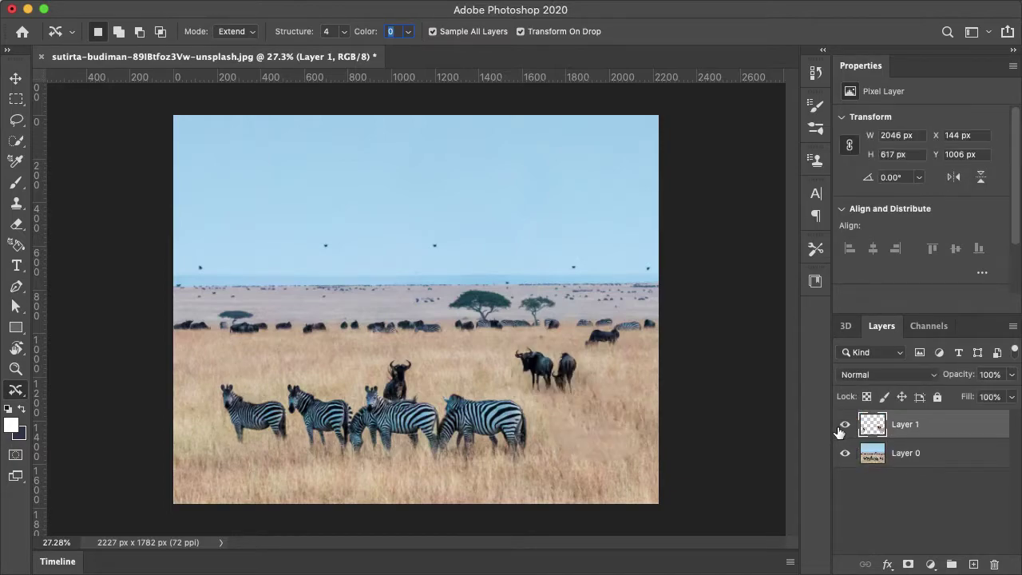